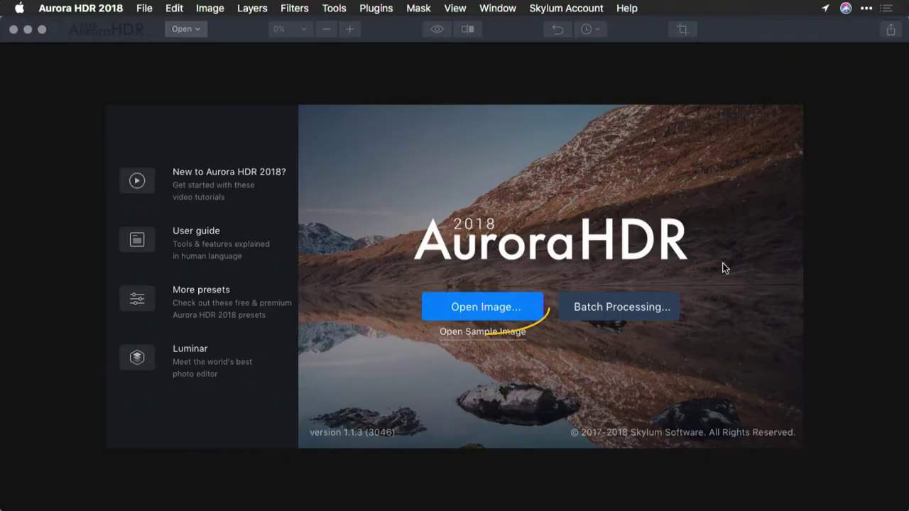
- Open the three Challenge_1 DNG brackets from 7 Development Challenge > 7.1 Challenge 1
{"action": "left_click", "coordinate": [531, 307]}
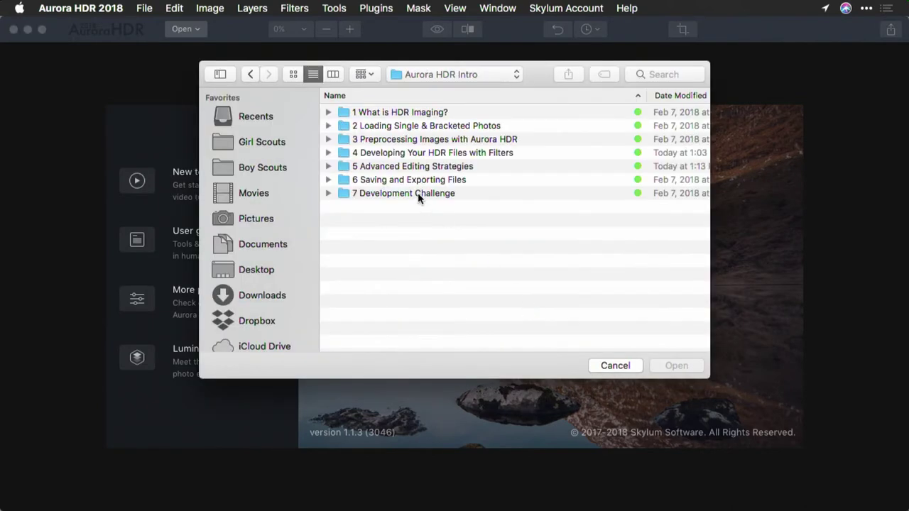
{"action": "double_click", "coordinate": [417, 193]}
{"action": "double_click", "coordinate": [377, 114]}
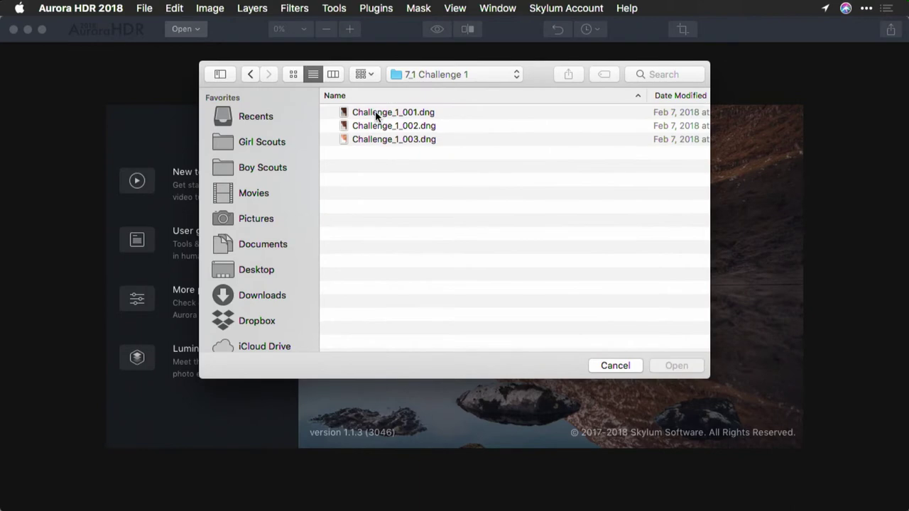
{"action": "left_click", "coordinate": [362, 114]}
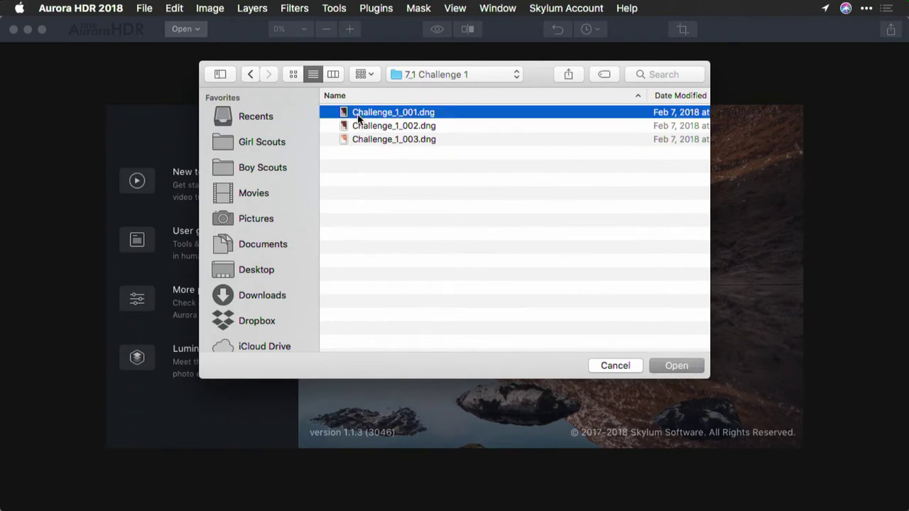
{"action": "left_click", "coordinate": [359, 139], "text": "shift"}
{"action": "double_click", "coordinate": [360, 139]}
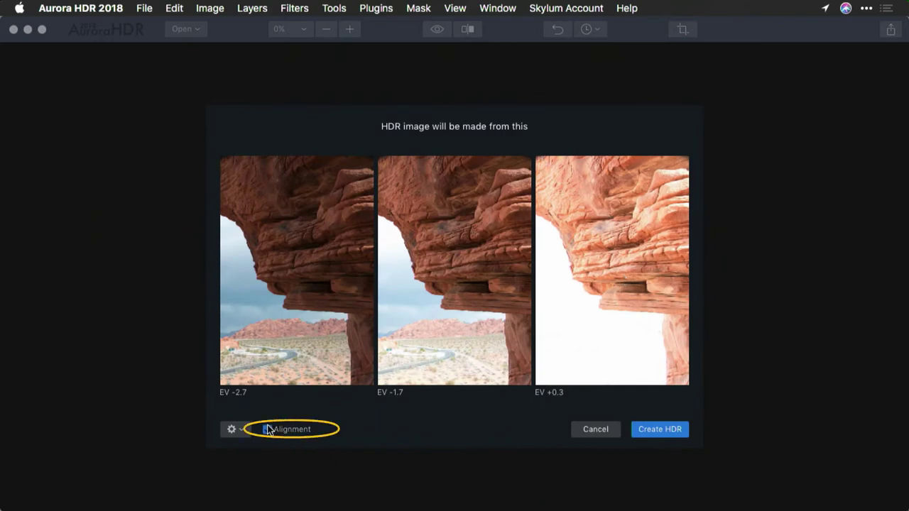
- Create the HDR from the three brackets with Alignment and Chromatic Aberration Removal checked
{"action": "left_click", "coordinate": [268, 429]}
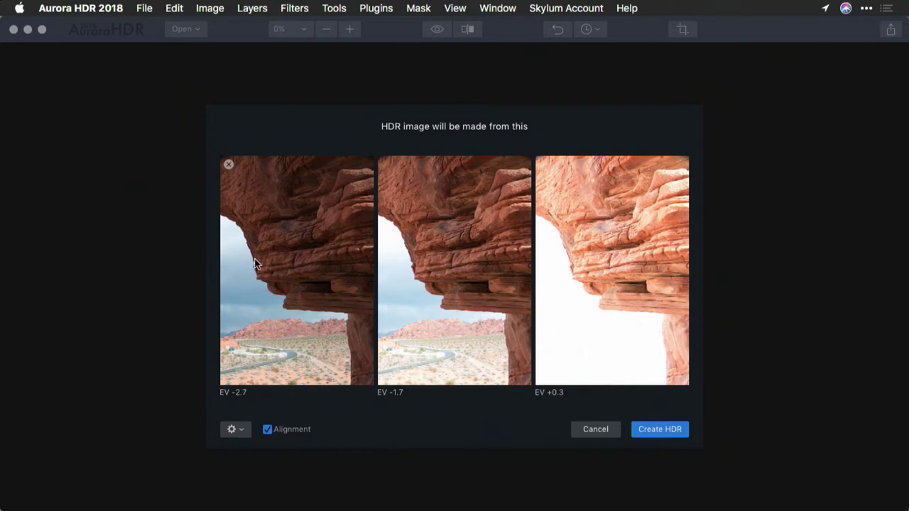
{"action": "left_click", "coordinate": [237, 429]}
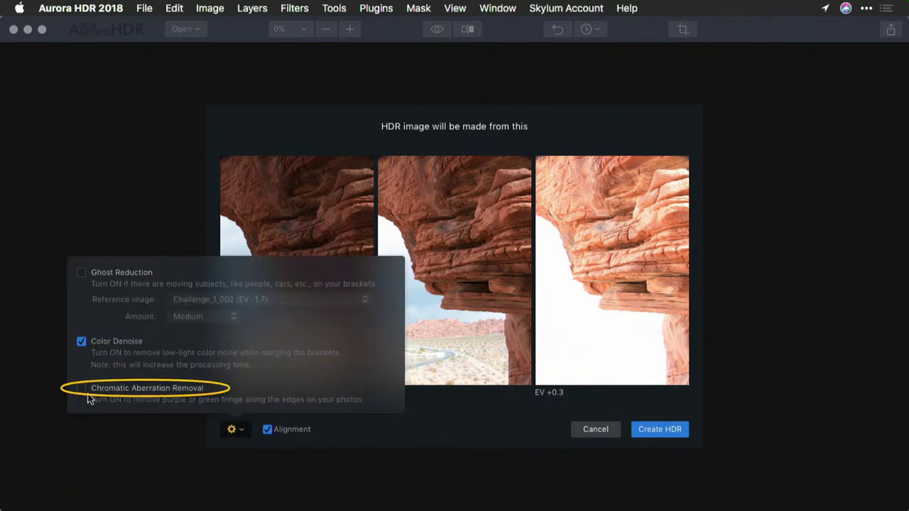
{"action": "left_click", "coordinate": [82, 389]}
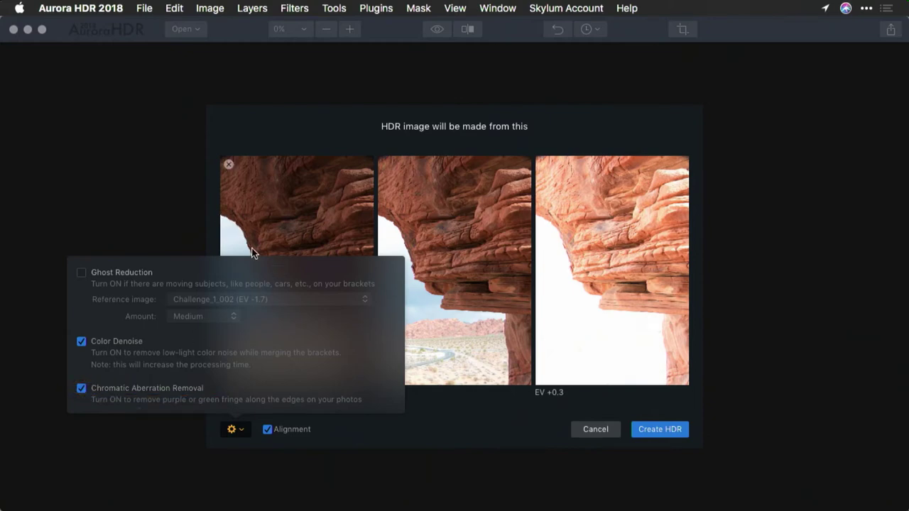
{"action": "left_click", "coordinate": [615, 362]}
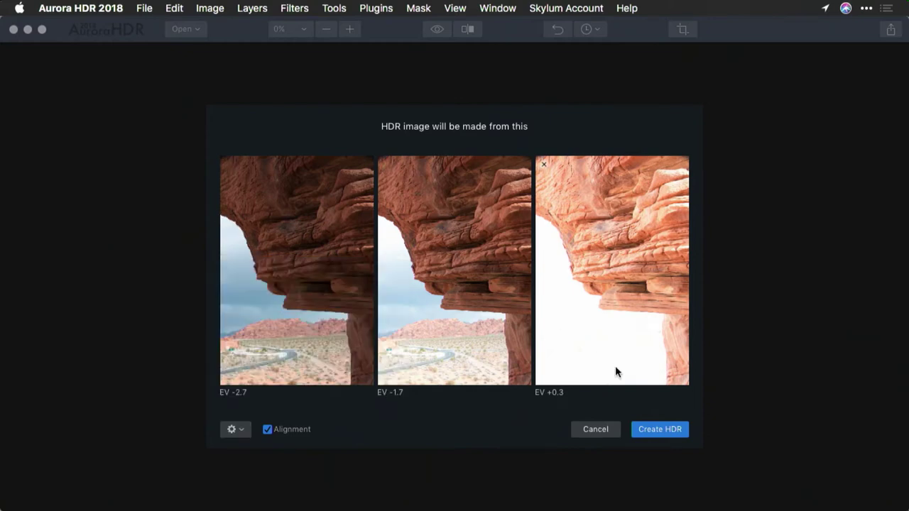
{"action": "left_click", "coordinate": [668, 430]}
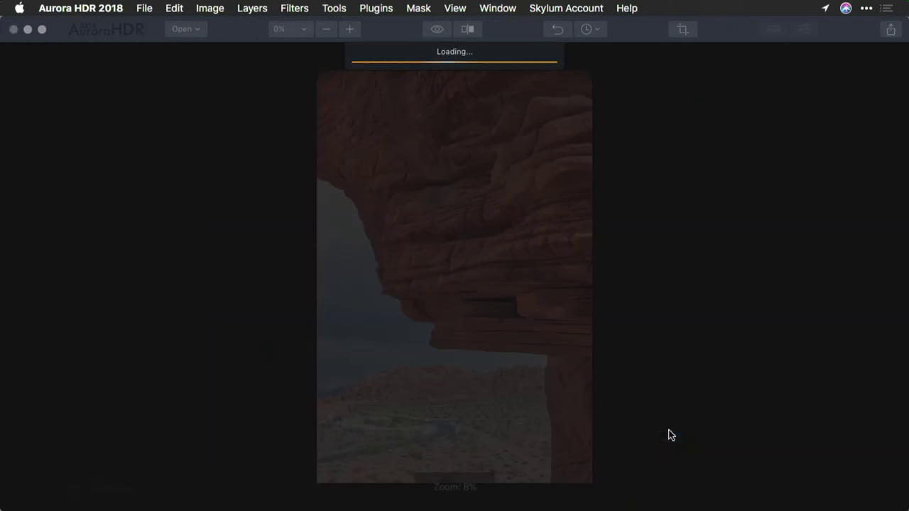
- Apply the Landscape Realistic preset from the Landscape category and show a before/after split
{"action": "left_click", "coordinate": [774, 29]}
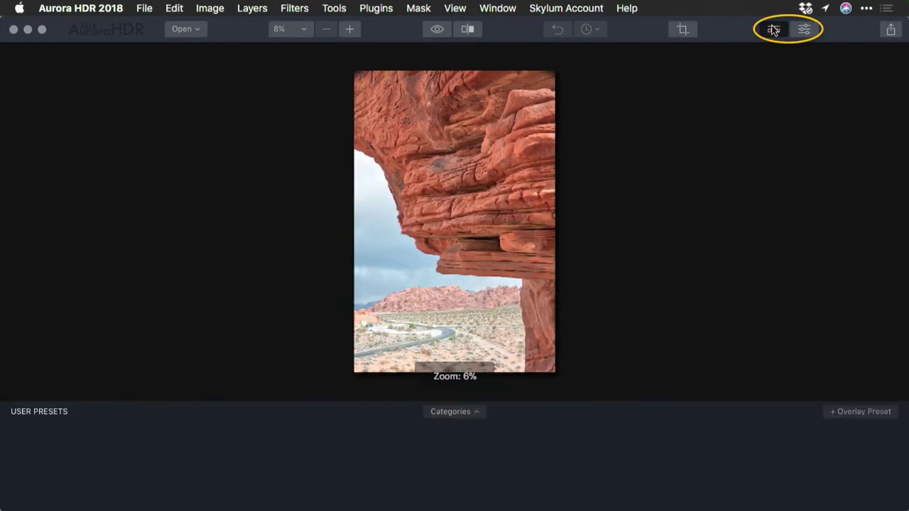
{"action": "left_click", "coordinate": [804, 29]}
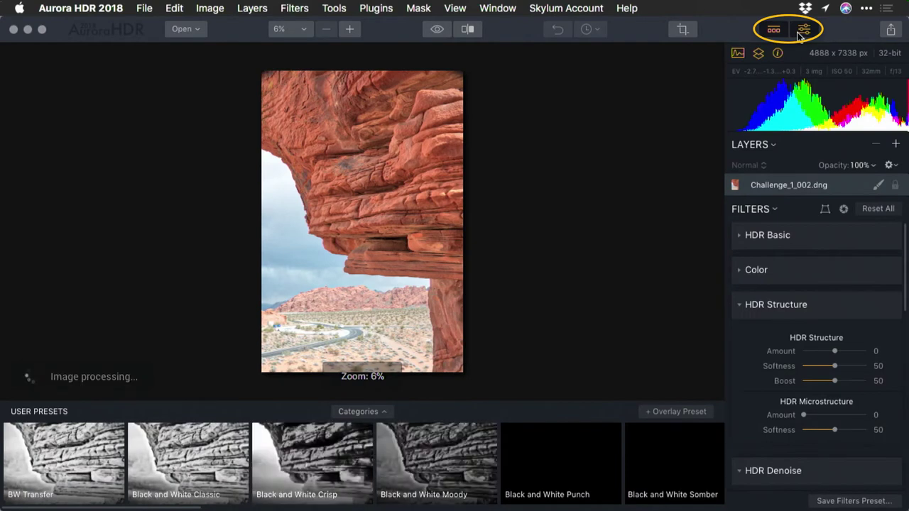
{"action": "left_click", "coordinate": [378, 413]}
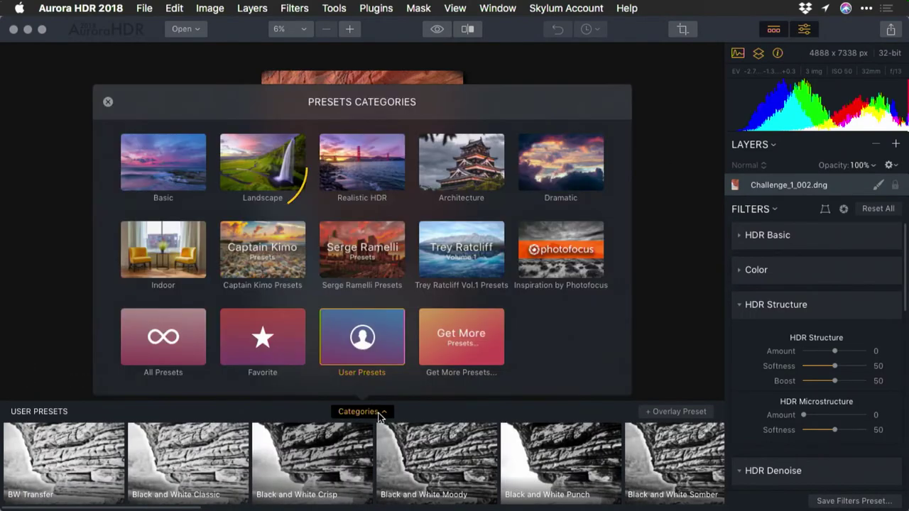
{"action": "left_click", "coordinate": [295, 174]}
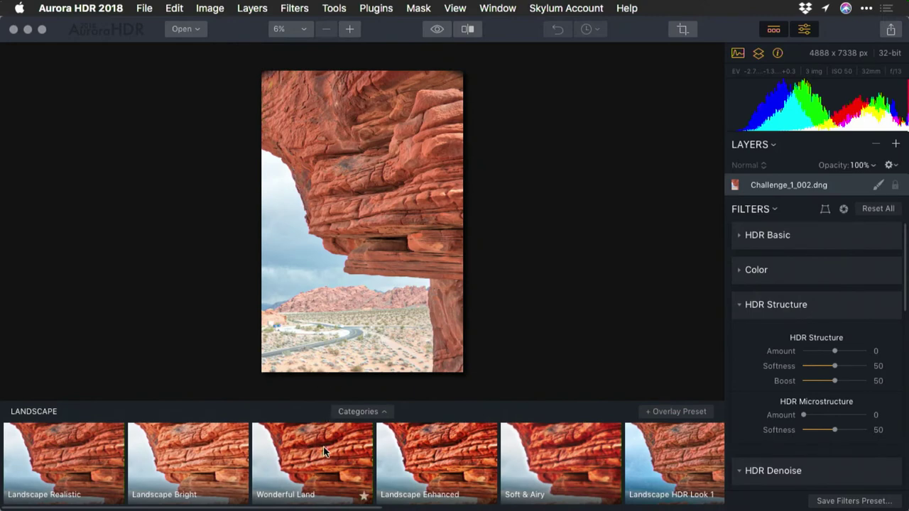
{"action": "left_click", "coordinate": [91, 452]}
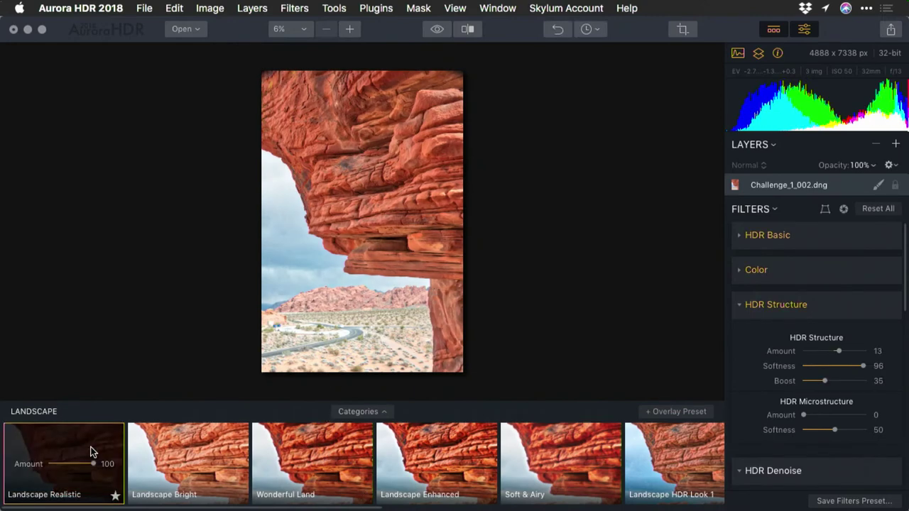
{"action": "left_click", "coordinate": [468, 29]}
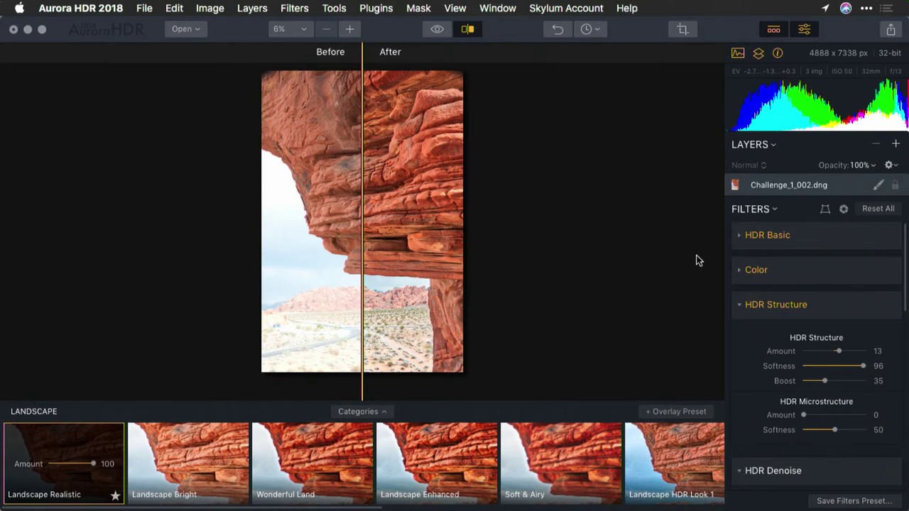
- In the Color filter, drop Saturation from 11 to 0 and Color Contrast to 8
{"action": "left_click", "coordinate": [807, 268]}
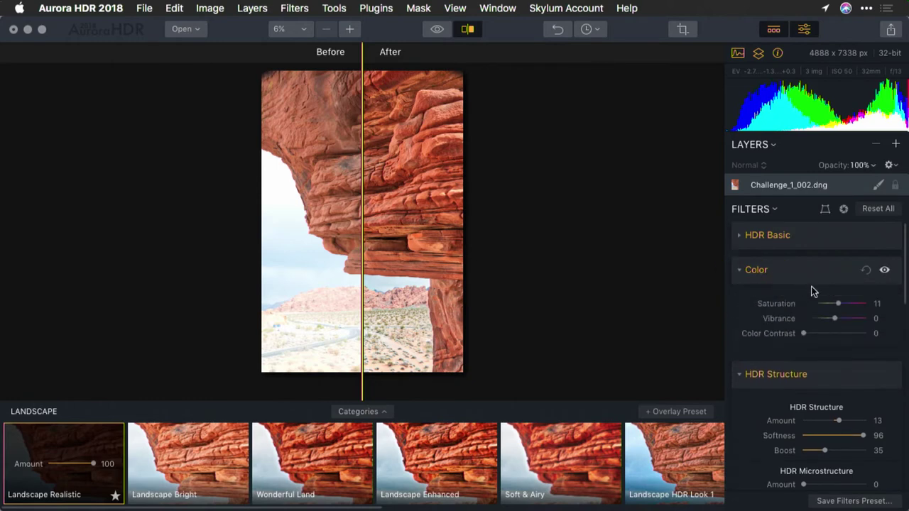
{"action": "left_click_drag", "start_coordinate": [840, 307], "coordinate": [835, 308]}
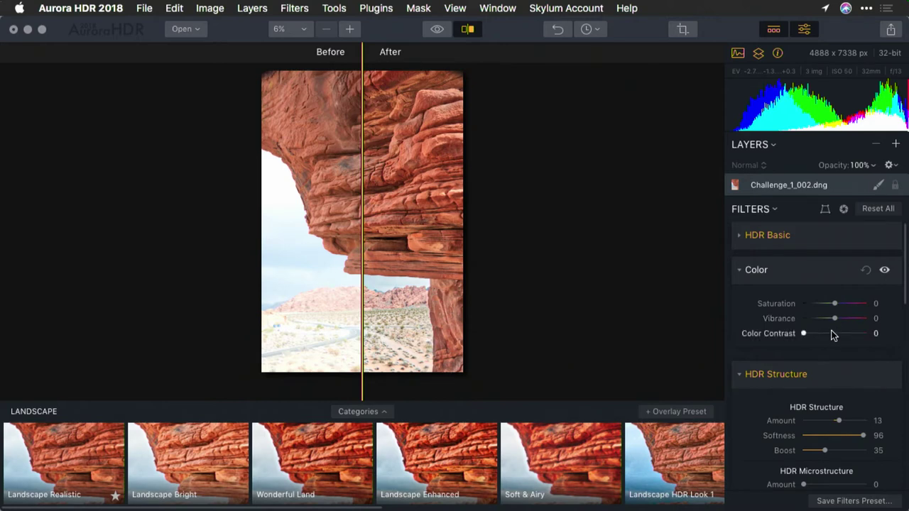
{"action": "left_click", "coordinate": [831, 334]}
{"action": "left_click_drag", "start_coordinate": [832, 338], "coordinate": [808, 339]}
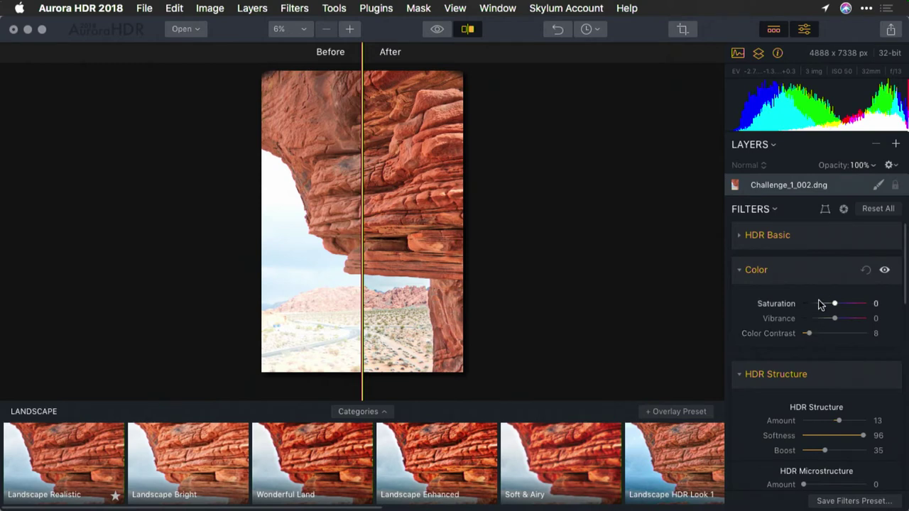
{"action": "left_click", "coordinate": [813, 241]}
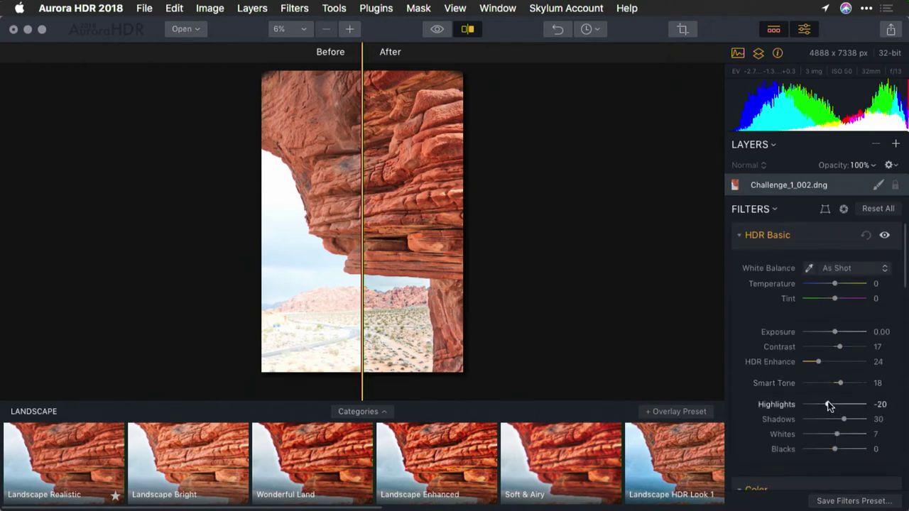
- Set HDR Basic Highlights -100, Shadows 38, Smart Tone 34, and turn off the before/after split
{"action": "left_click_drag", "start_coordinate": [829, 405], "coordinate": [849, 420]}
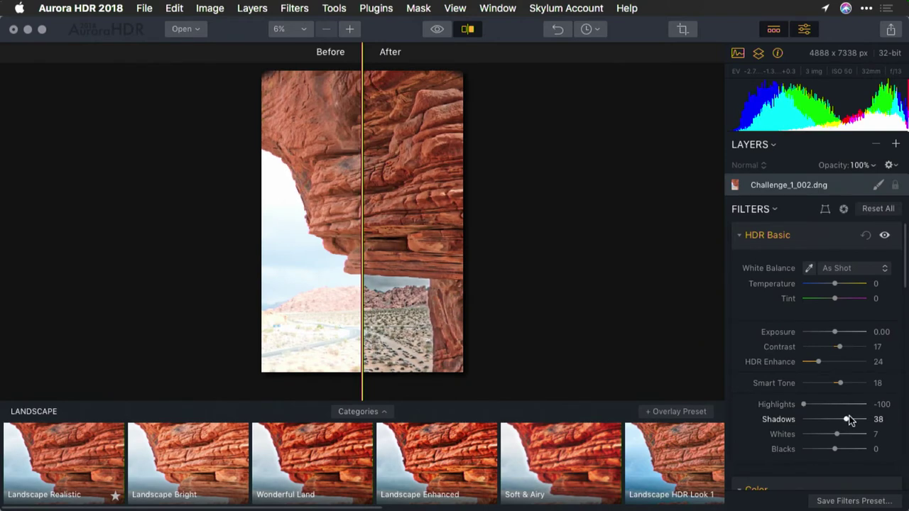
{"action": "left_click_drag", "start_coordinate": [841, 385], "coordinate": [845, 387]}
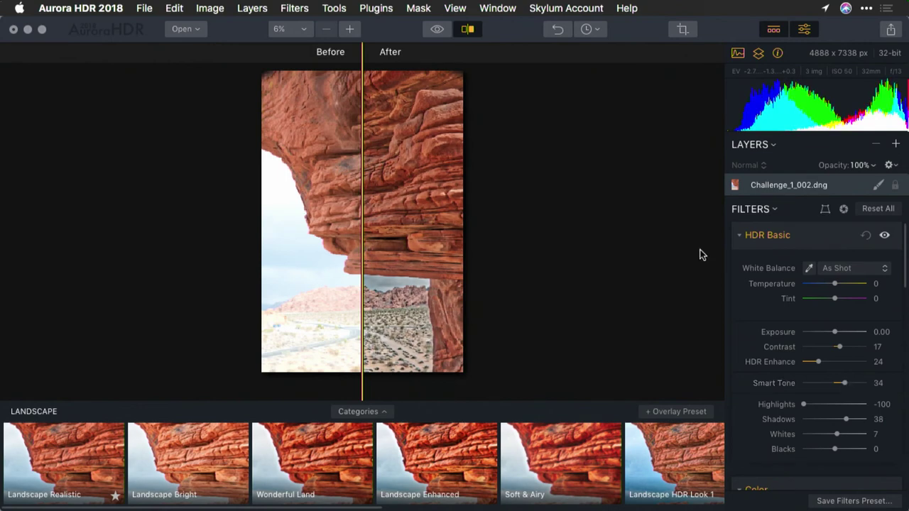
{"action": "left_click", "coordinate": [468, 31]}
{"action": "left_click", "coordinate": [468, 31]}
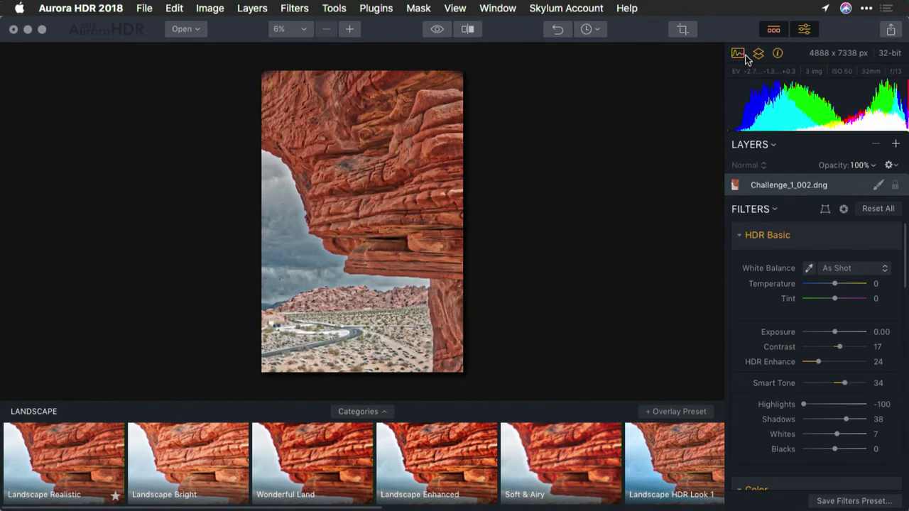
- Lower HDR Enhance to 11, then set HDR Structure Amount to -27 and Softness to 74
{"action": "left_click", "coordinate": [776, 30]}
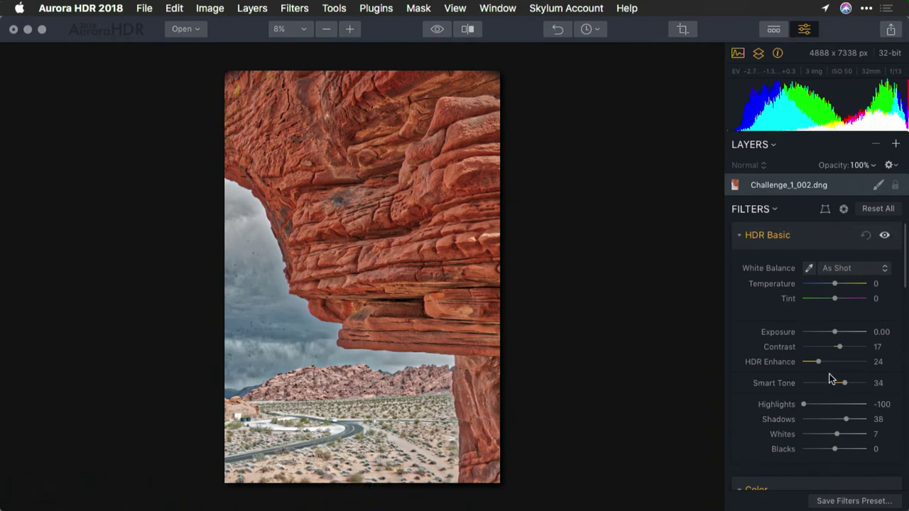
{"action": "left_click_drag", "start_coordinate": [820, 366], "coordinate": [809, 365]}
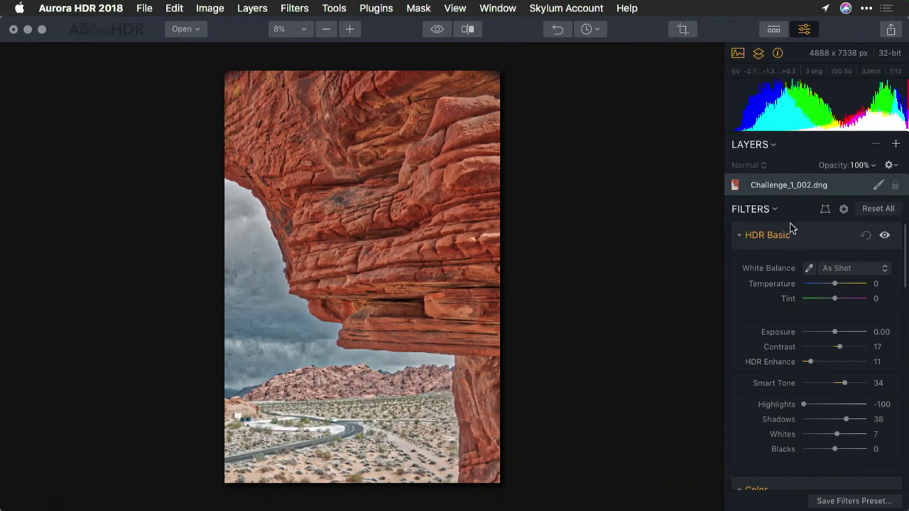
{"action": "left_click", "coordinate": [805, 240]}
{"action": "left_click", "coordinate": [800, 274]}
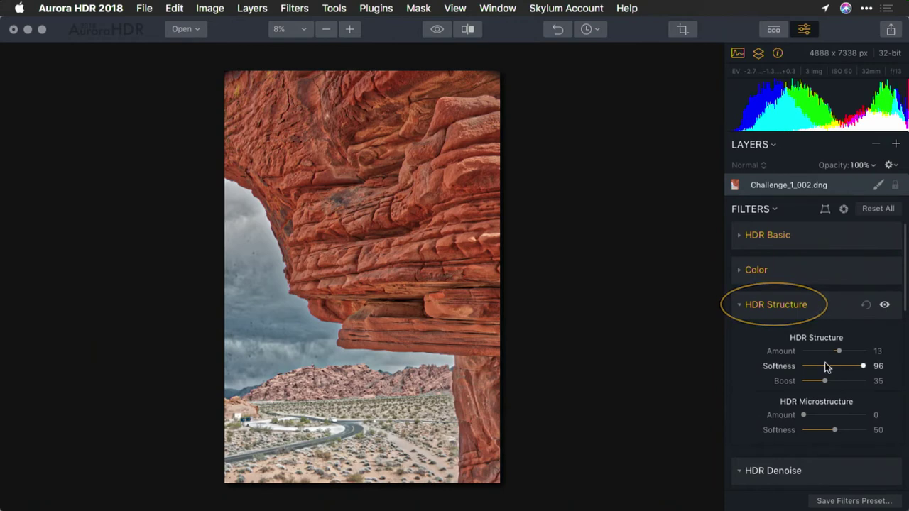
{"action": "left_click_drag", "start_coordinate": [827, 350], "coordinate": [826, 353]}
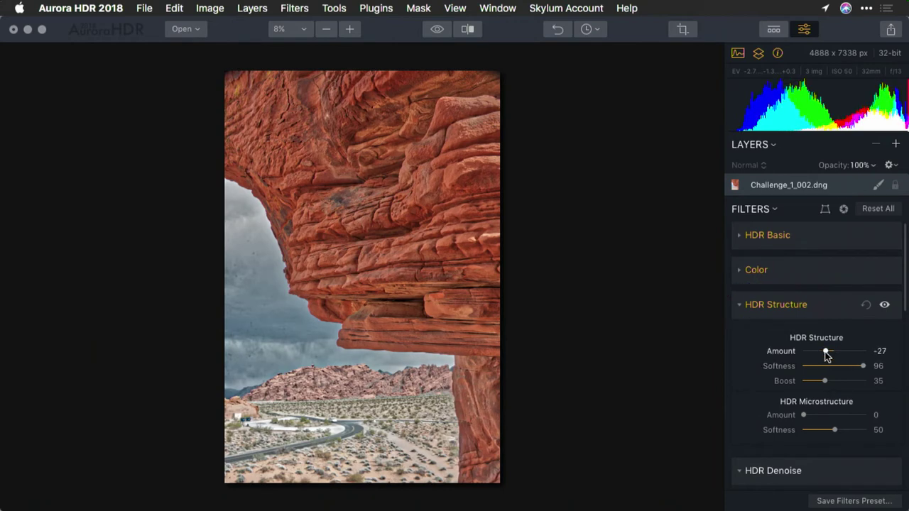
{"action": "mouse_move", "coordinate": [836, 369]}
{"action": "left_mouse_down"}
{"action": "mouse_move", "coordinate": [813, 370]}
{"action": "mouse_move", "coordinate": [851, 371]}
{"action": "left_mouse_up"}
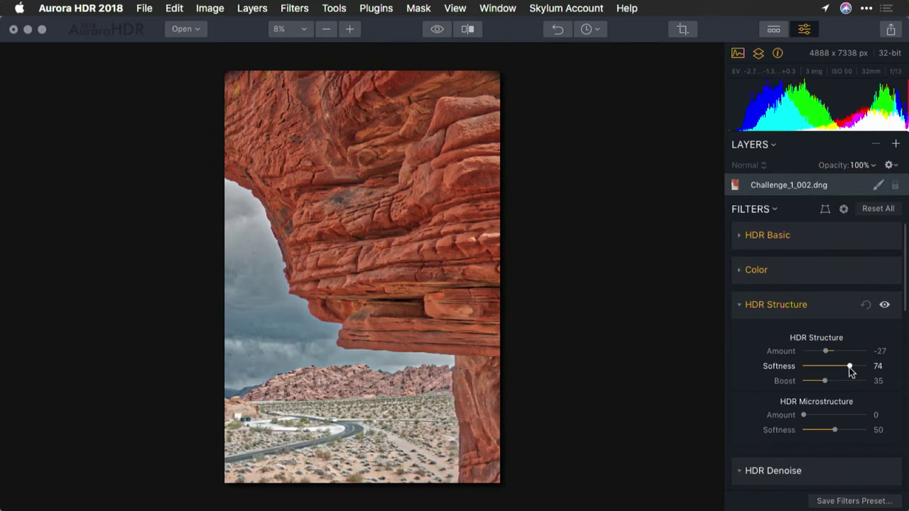
- Set HDR Denoise amount 47 and Image Radiance amount 22, smoothness -28, viewed in a before/after split
{"action": "left_click", "coordinate": [818, 299]}
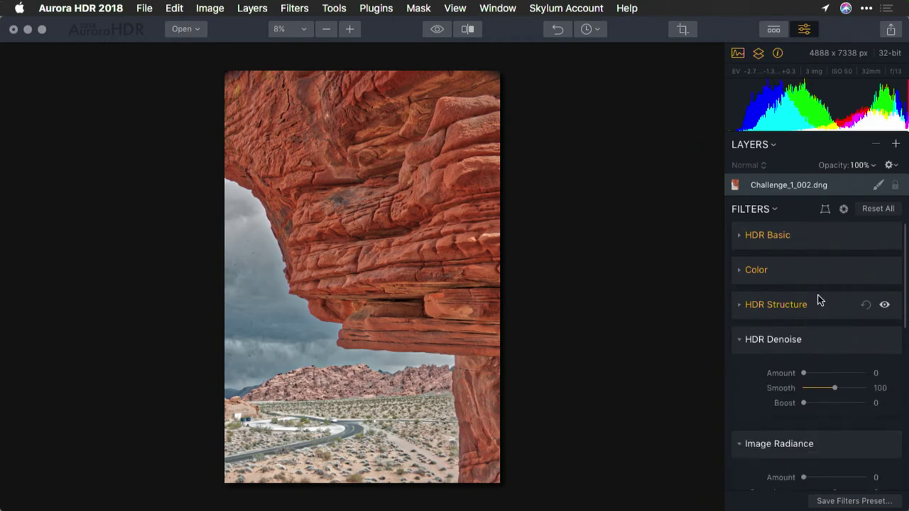
{"action": "left_click", "coordinate": [834, 373]}
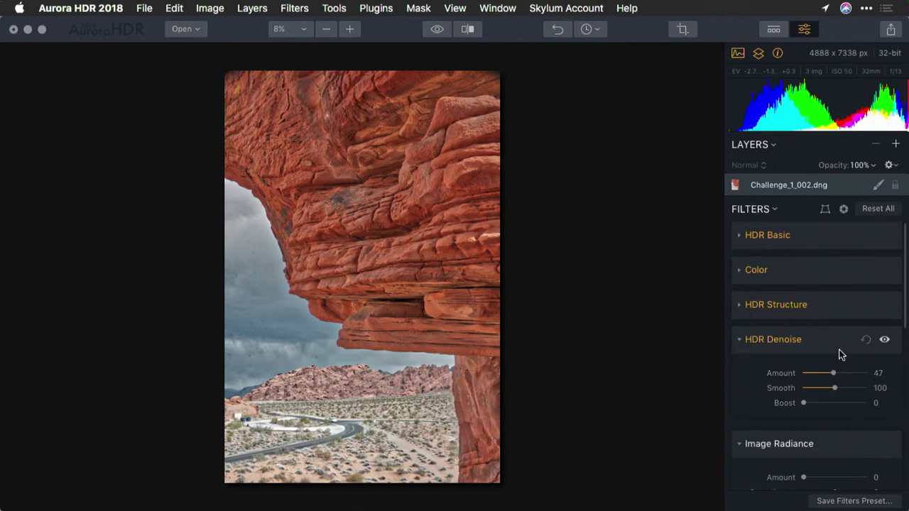
{"action": "left_click", "coordinate": [835, 344]}
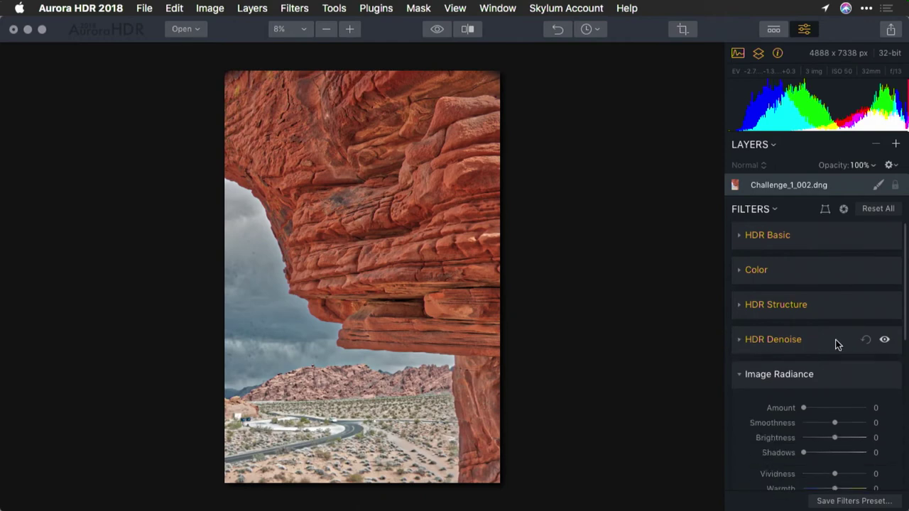
{"action": "left_click", "coordinate": [817, 409]}
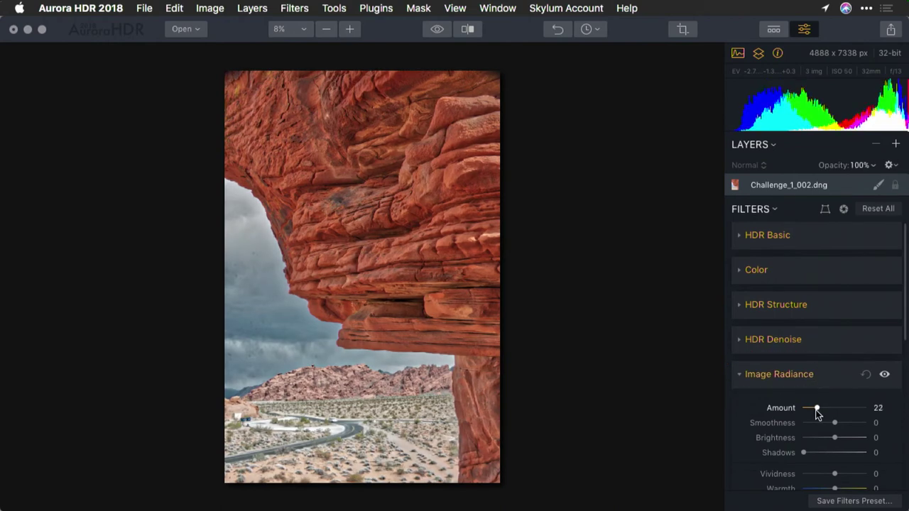
{"action": "scroll", "coordinate": [819, 416], "scroll_direction": "down", "scroll_amount": 1}
{"action": "mouse_move", "coordinate": [835, 410]}
{"action": "left_mouse_down"}
{"action": "mouse_move", "coordinate": [806, 412]}
{"action": "mouse_move", "coordinate": [860, 411]}
{"action": "mouse_move", "coordinate": [824, 411]}
{"action": "left_mouse_up"}
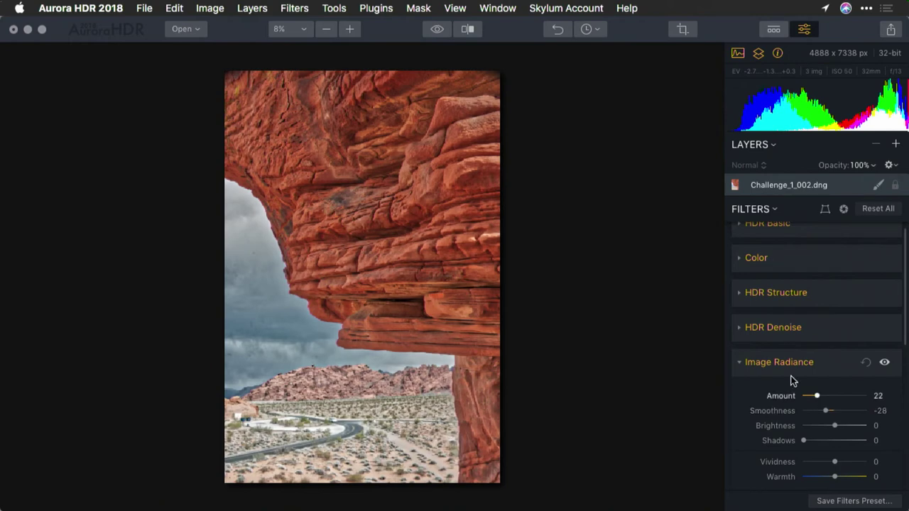
{"action": "left_click", "coordinate": [467, 30]}
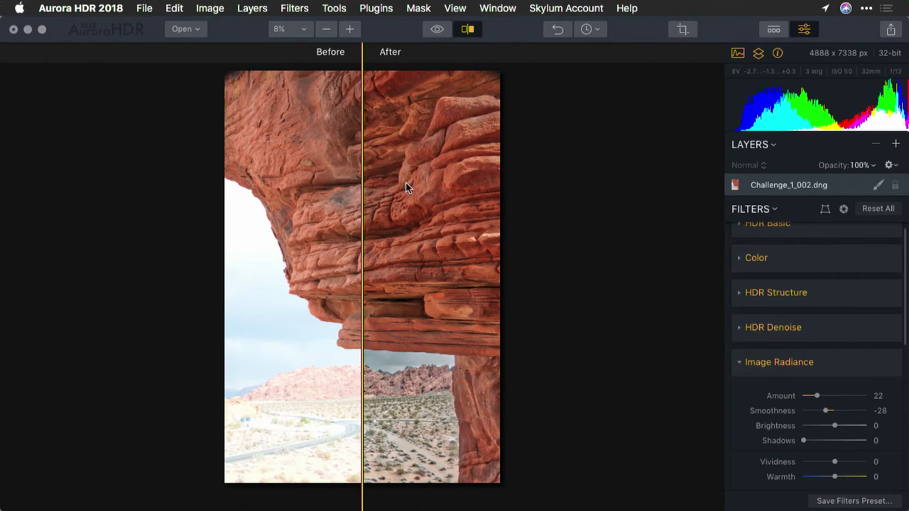
- Close the split view and flip between the original and processed photo, ending on processed
{"action": "left_click", "coordinate": [467, 30]}
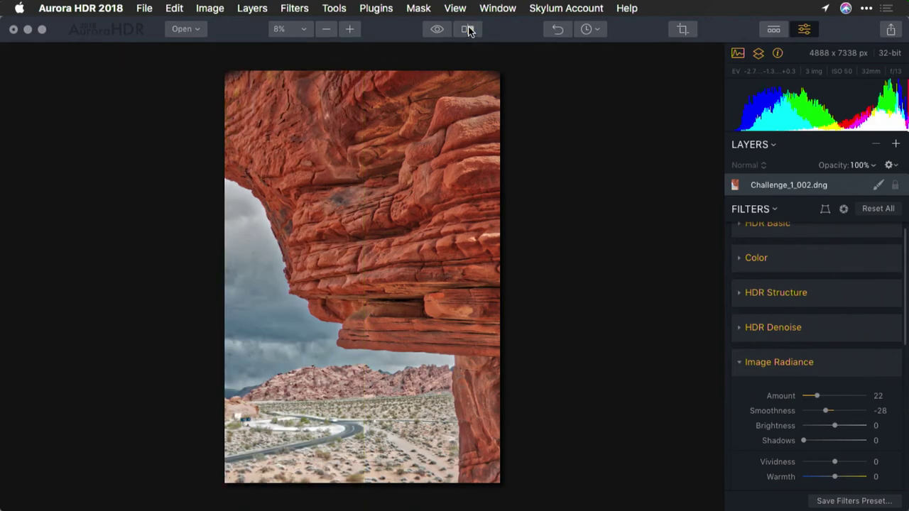
{"action": "left_click", "coordinate": [437, 30]}
{"action": "left_click", "coordinate": [438, 29]}
{"action": "left_click", "coordinate": [437, 30]}
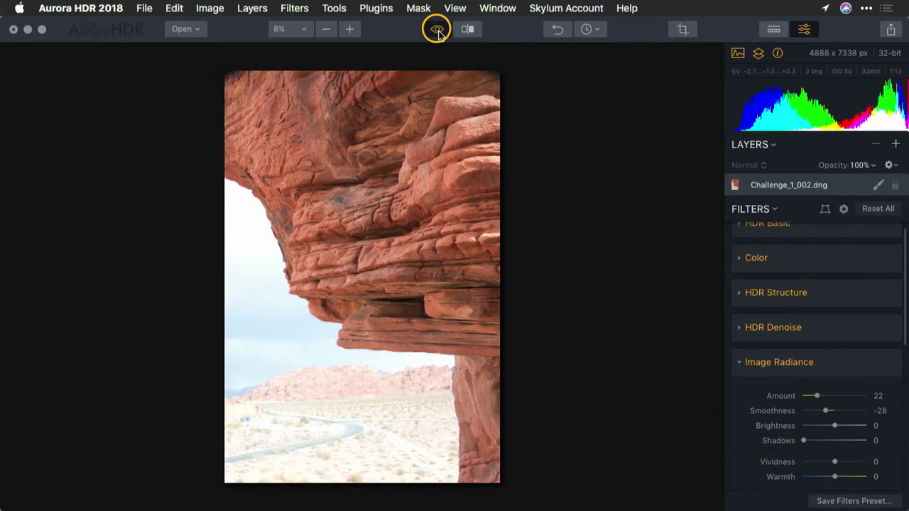
{"action": "left_click", "coordinate": [437, 30]}
{"action": "scroll", "coordinate": [800, 280], "scroll_direction": "down", "scroll_amount": 1}
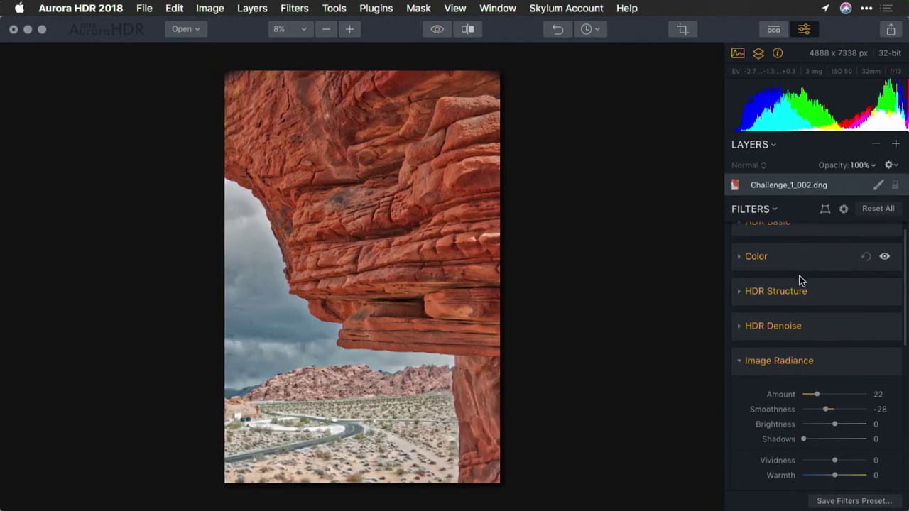
{"action": "scroll", "coordinate": [800, 280], "scroll_direction": "down", "scroll_amount": 3}
- Position the Top & Bottom Tuning split at -33° rotation with blend 66
{"action": "left_click", "coordinate": [835, 321]}
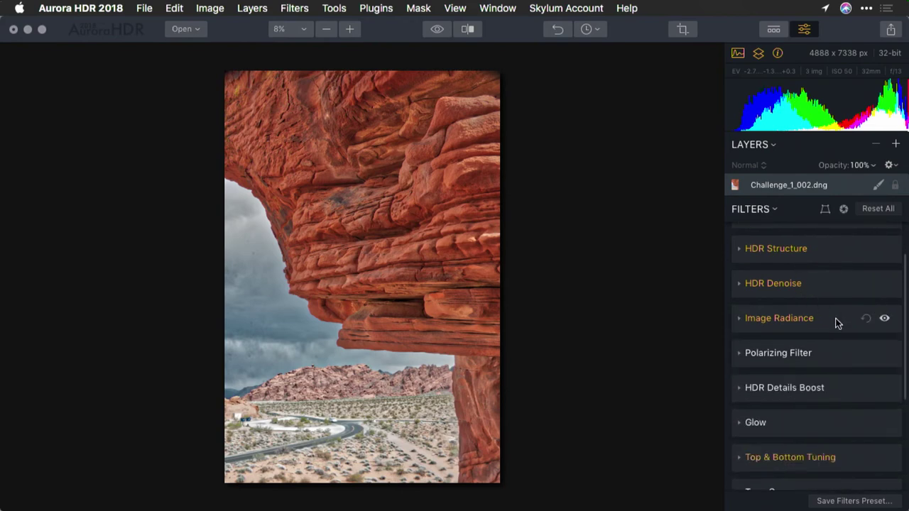
{"action": "scroll", "coordinate": [844, 379], "scroll_direction": "down", "scroll_amount": 3}
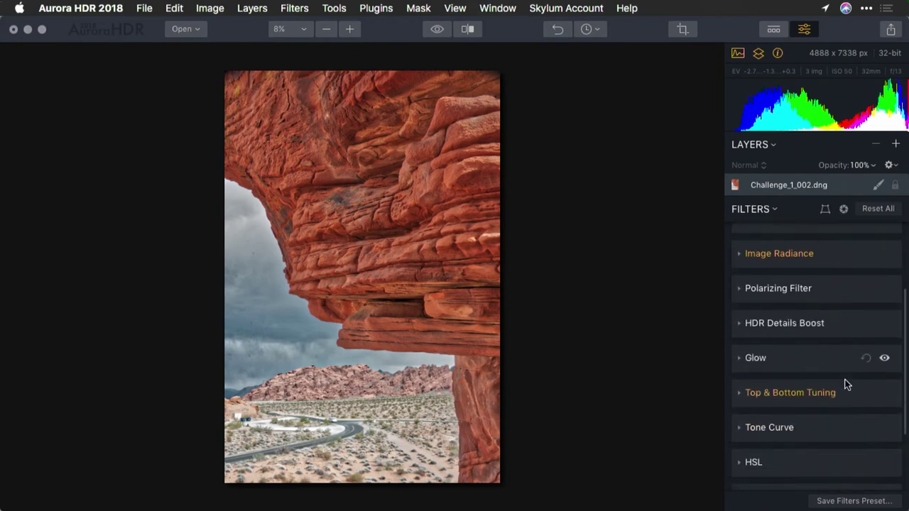
{"action": "left_click", "coordinate": [850, 397]}
{"action": "scroll", "coordinate": [850, 409], "scroll_direction": "down", "scroll_amount": 3}
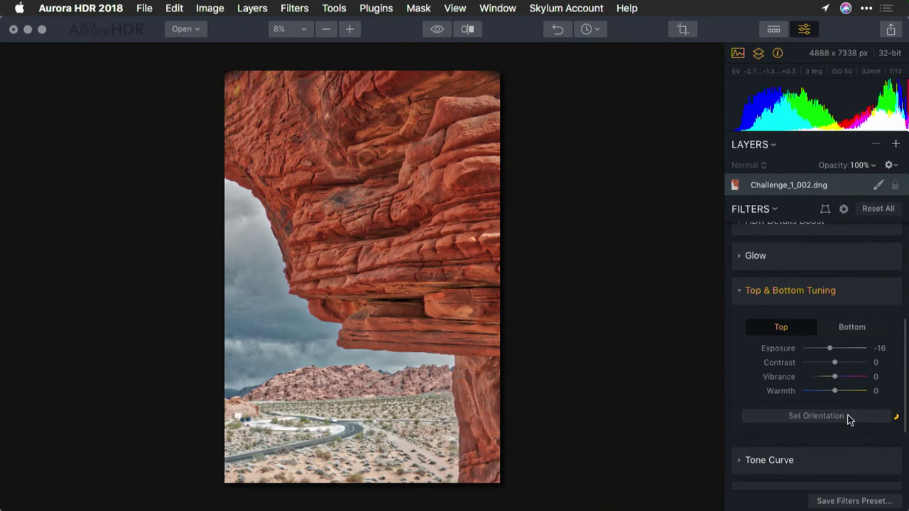
{"action": "left_click", "coordinate": [850, 418]}
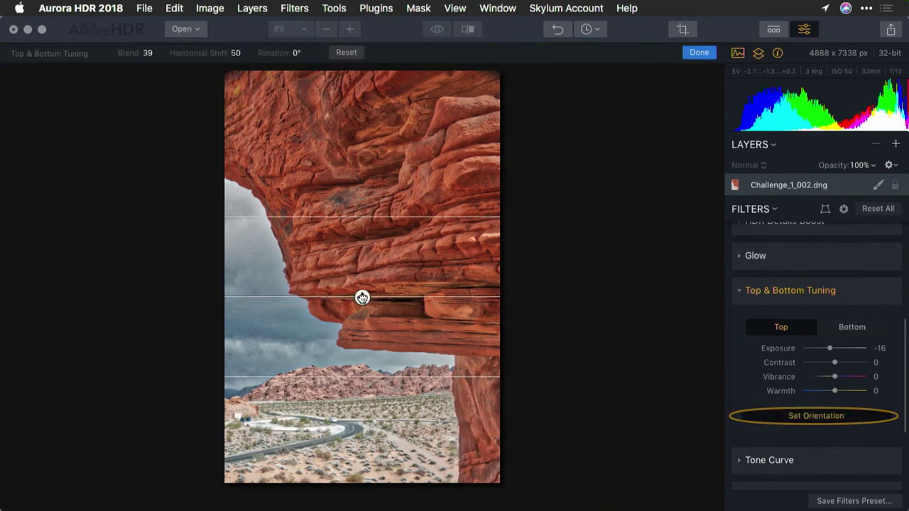
{"action": "left_click_drag", "start_coordinate": [362, 297], "coordinate": [284, 387]}
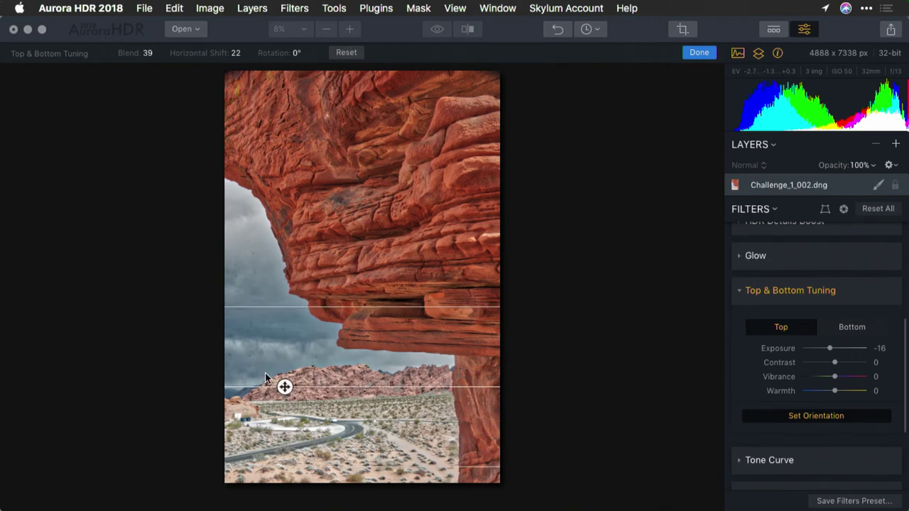
{"action": "left_click_drag", "start_coordinate": [268, 378], "coordinate": [274, 369]}
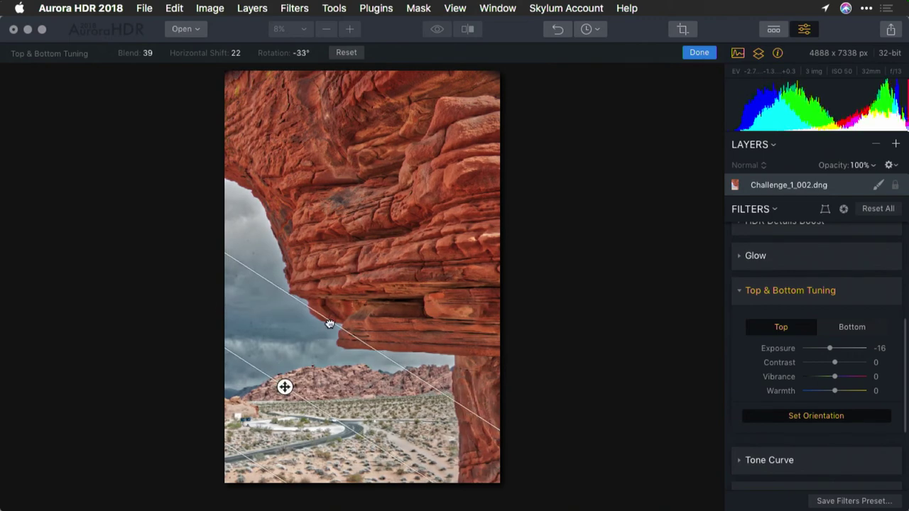
{"action": "left_click_drag", "start_coordinate": [329, 324], "coordinate": [397, 233]}
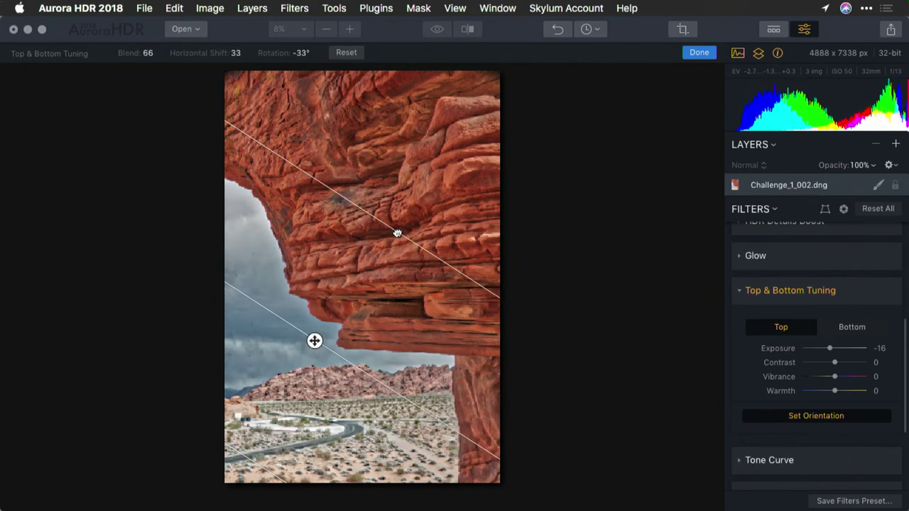
- Set the bottom Exposure to -30 and Vibrance to -64, keeping the top Exposure at 0
{"action": "left_click", "coordinate": [847, 331]}
{"action": "left_click_drag", "start_coordinate": [835, 349], "coordinate": [825, 353]}
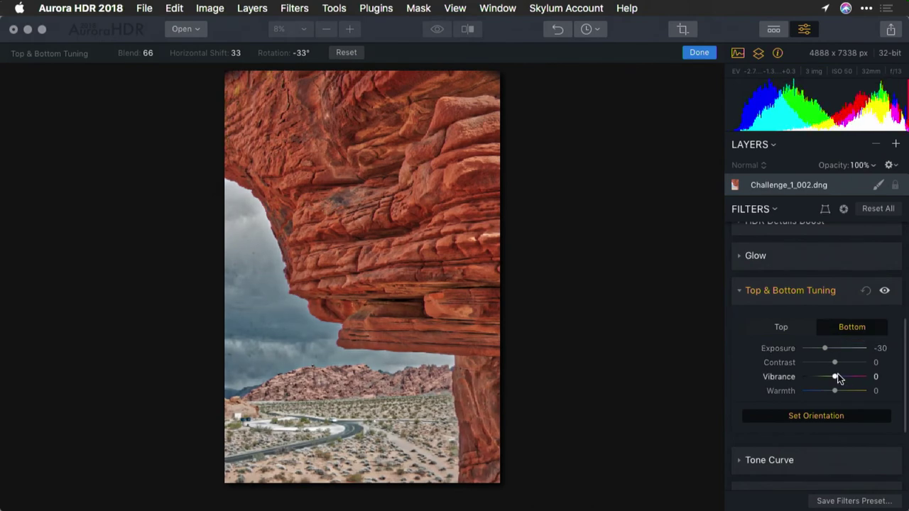
{"action": "left_click_drag", "start_coordinate": [835, 376], "coordinate": [815, 377]}
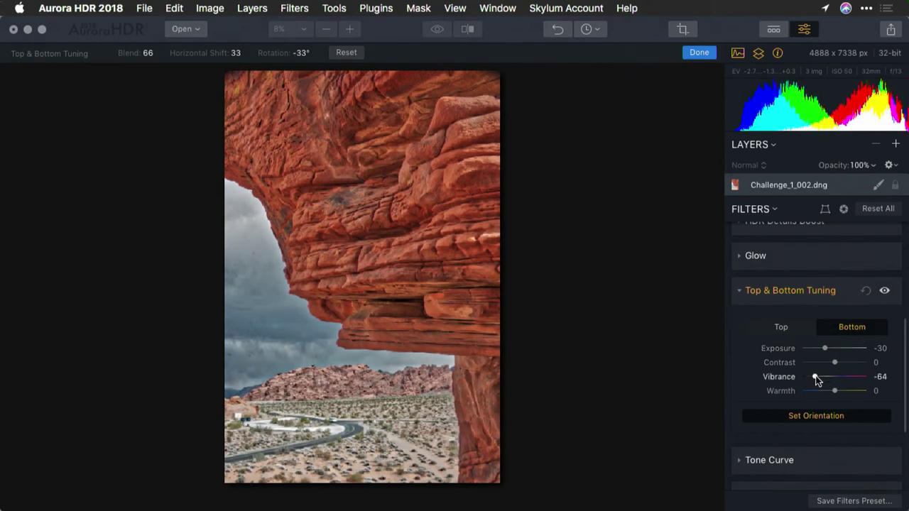
{"action": "left_click", "coordinate": [794, 327]}
{"action": "left_click_drag", "start_coordinate": [831, 348], "coordinate": [836, 349]}
{"action": "left_click", "coordinate": [825, 419]}
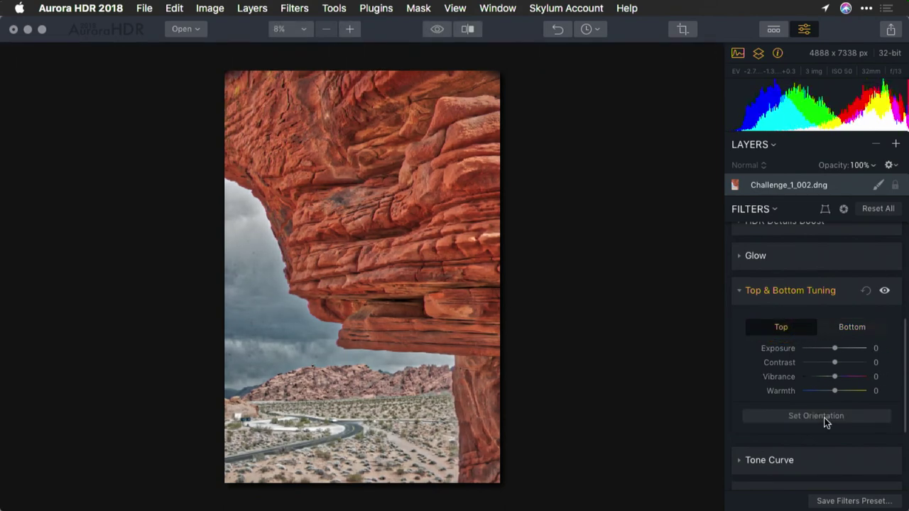
{"action": "left_click", "coordinate": [826, 419]}
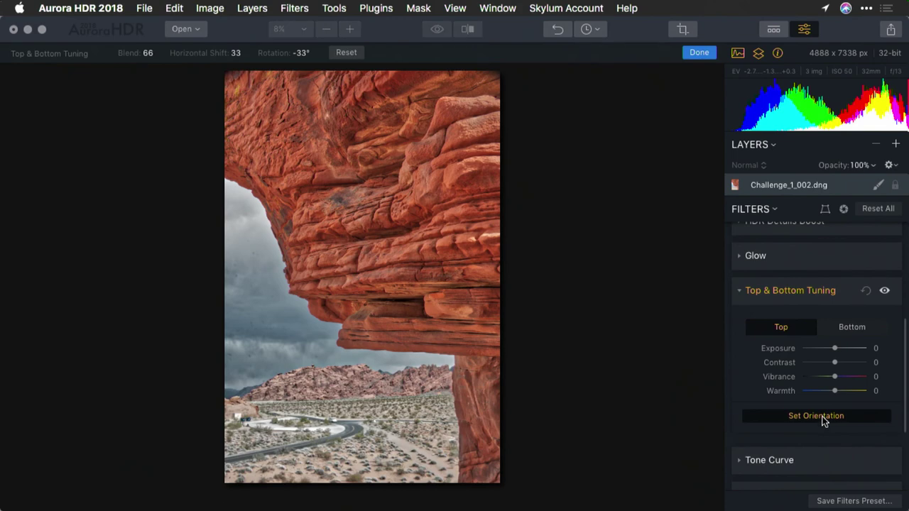
- Toggle Top & Bottom Tuning off and on to check its effect, then show the before/after split
{"action": "left_click", "coordinate": [883, 292]}
{"action": "left_click", "coordinate": [884, 292]}
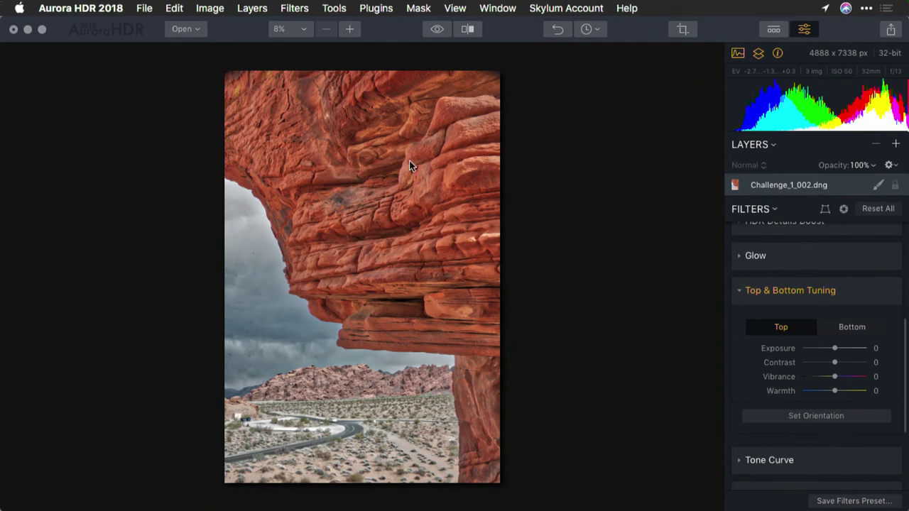
{"action": "left_click", "coordinate": [467, 30]}
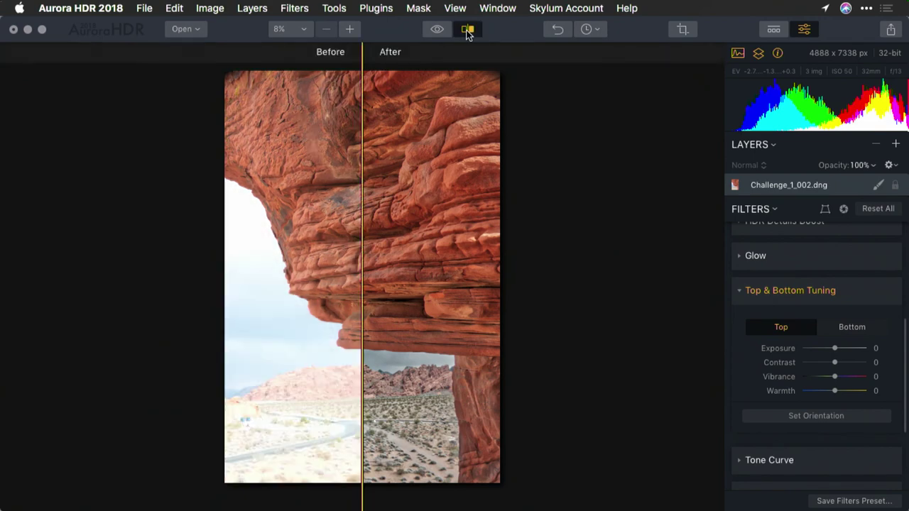
{"action": "left_click", "coordinate": [467, 30]}
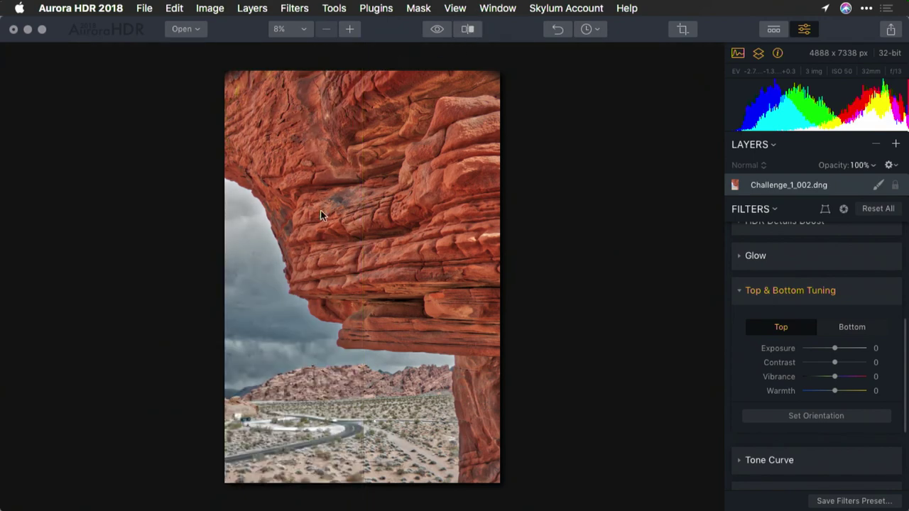